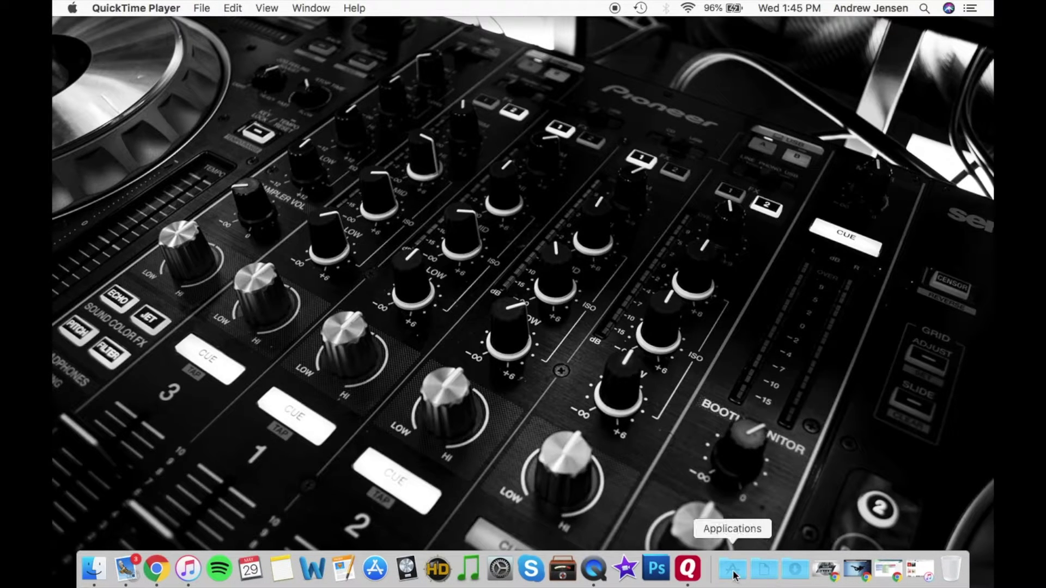
- Launch Disk Utility from the Utilities folder in the Dock's Applications list
{"action": "left_click", "coordinate": [733, 569]}
{"action": "scroll", "coordinate": [705, 439], "scroll_direction": "down", "scroll_amount": 12}
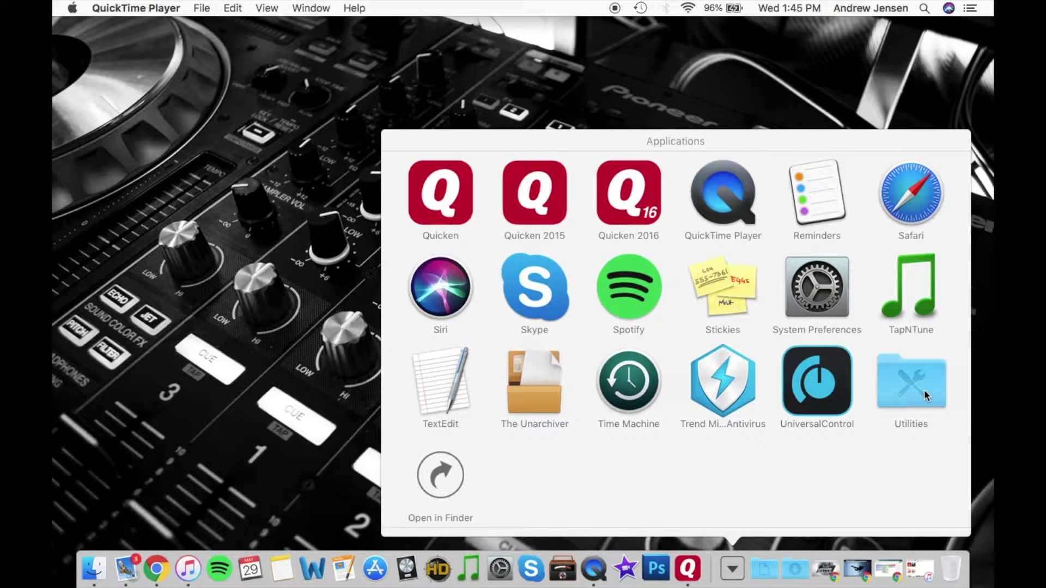
{"action": "left_click", "coordinate": [925, 395]}
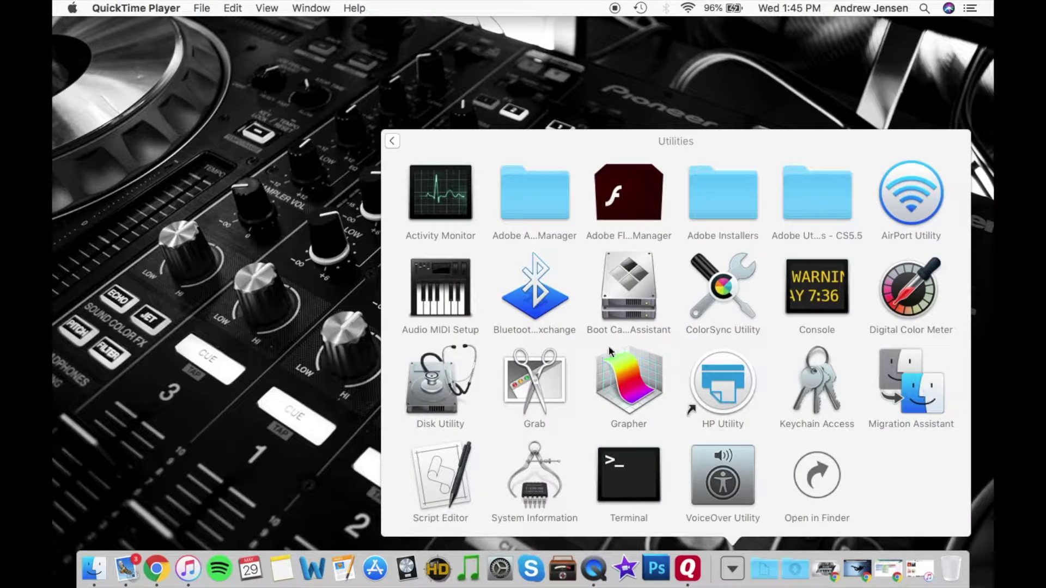
{"action": "left_click", "coordinate": [455, 376]}
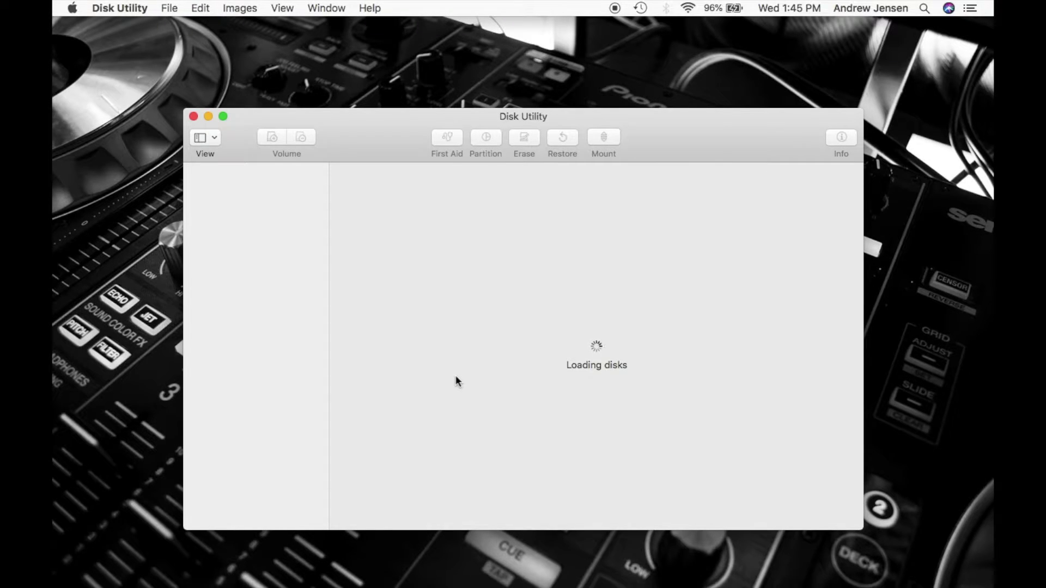
- Search Spotlight for 'disk utility' and launch it to show Macintosh HD's details
{"action": "left_click", "coordinate": [925, 8]}
{"action": "left_click", "coordinate": [925, 8]}
{"action": "left_click", "coordinate": [925, 8]}
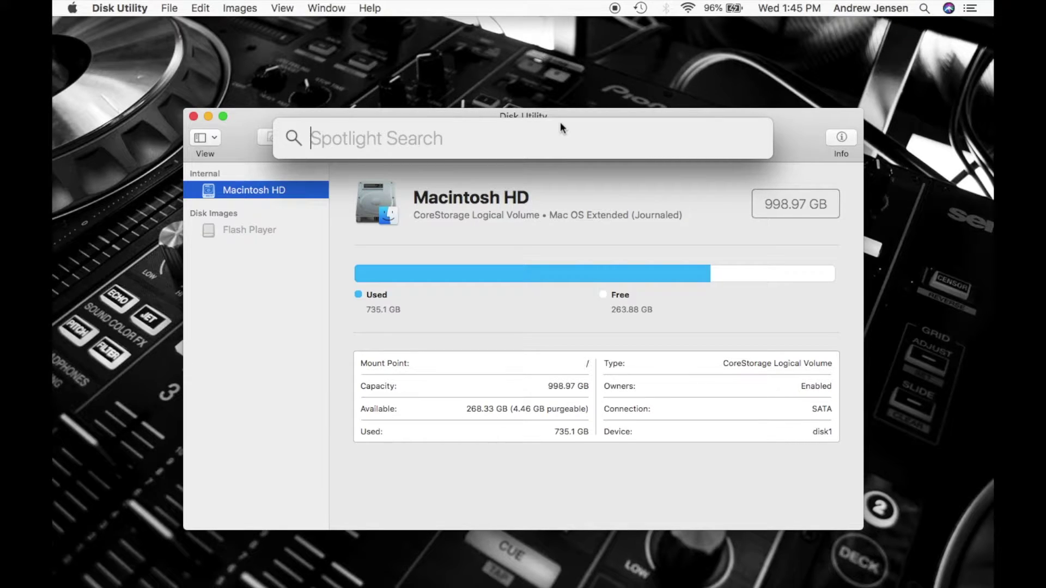
{"action": "type", "text": "disk utili"}
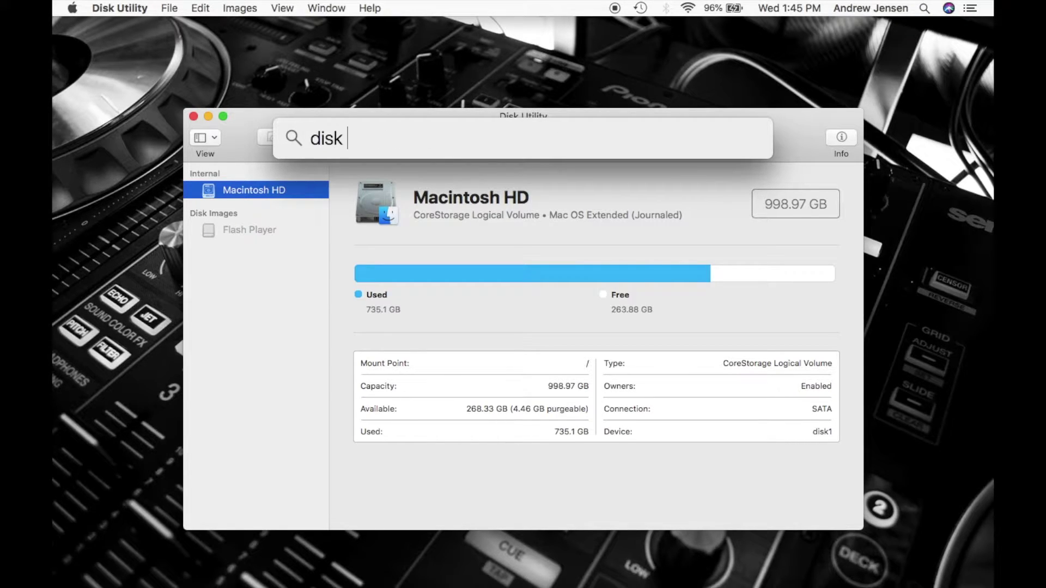
{"action": "type", "text": "ty"}
{"action": "key", "text": "Return"}
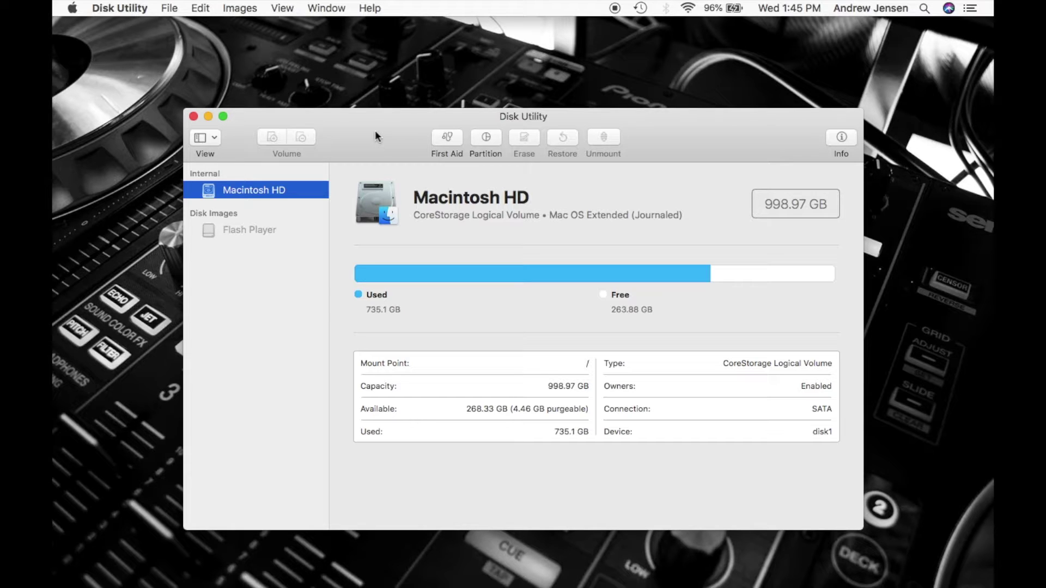
- Start a new Image from Folder using the Downloads folder as its source
{"action": "left_click", "coordinate": [168, 6]}
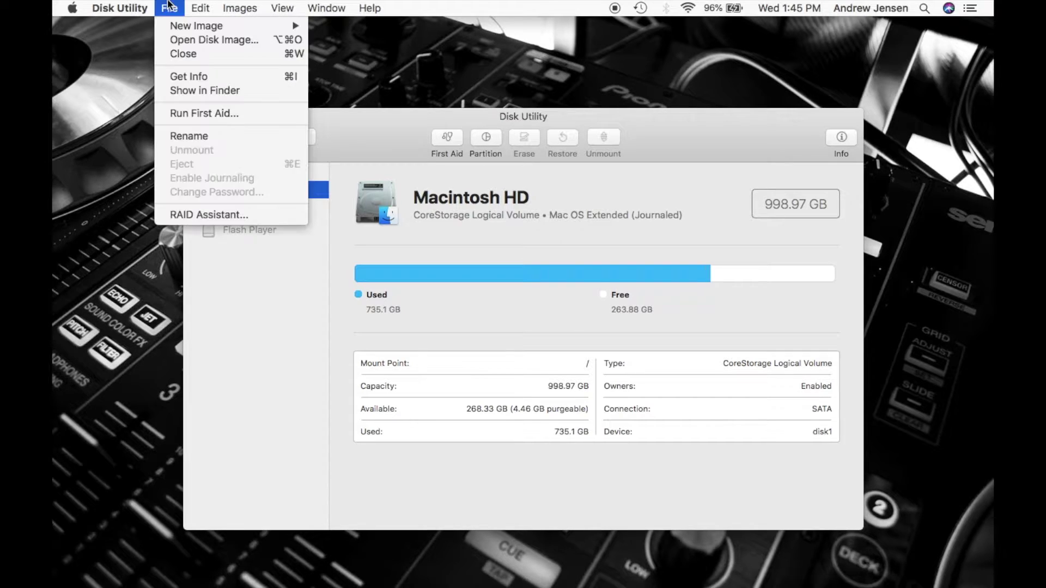
{"action": "mouse_move", "coordinate": [176, 26]}
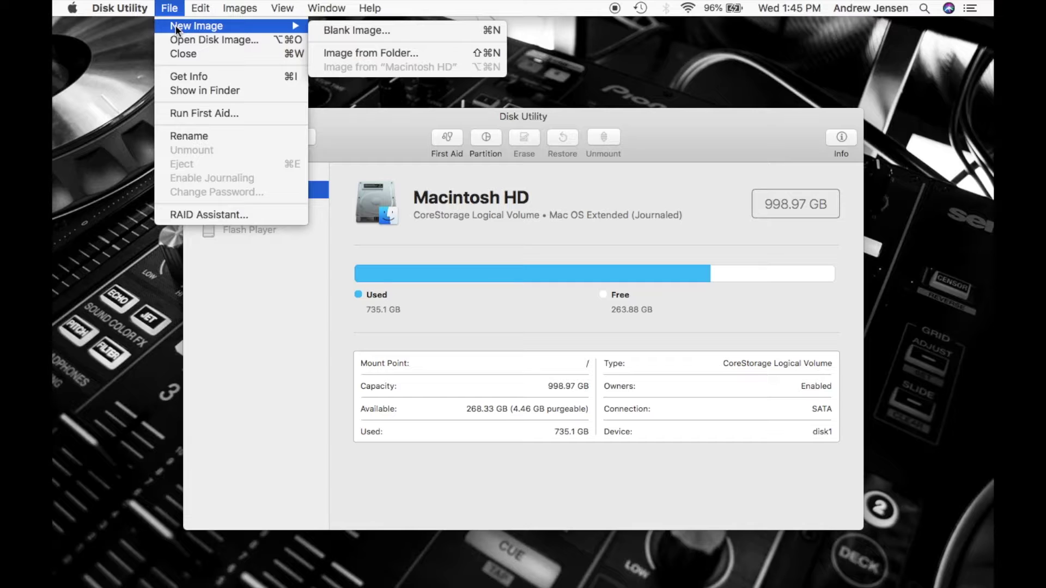
{"action": "left_click", "coordinate": [349, 53]}
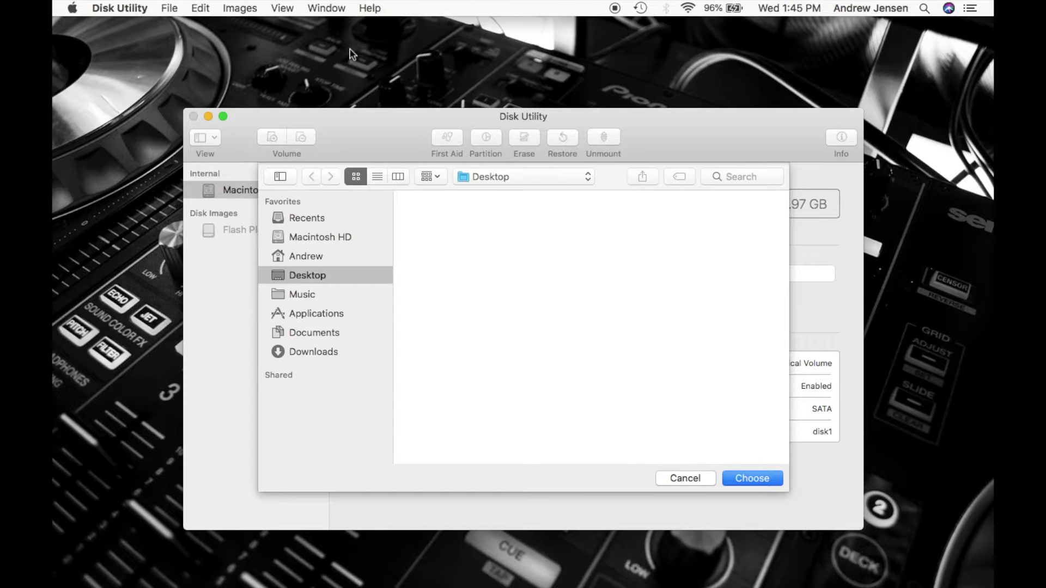
{"action": "left_click", "coordinate": [319, 353]}
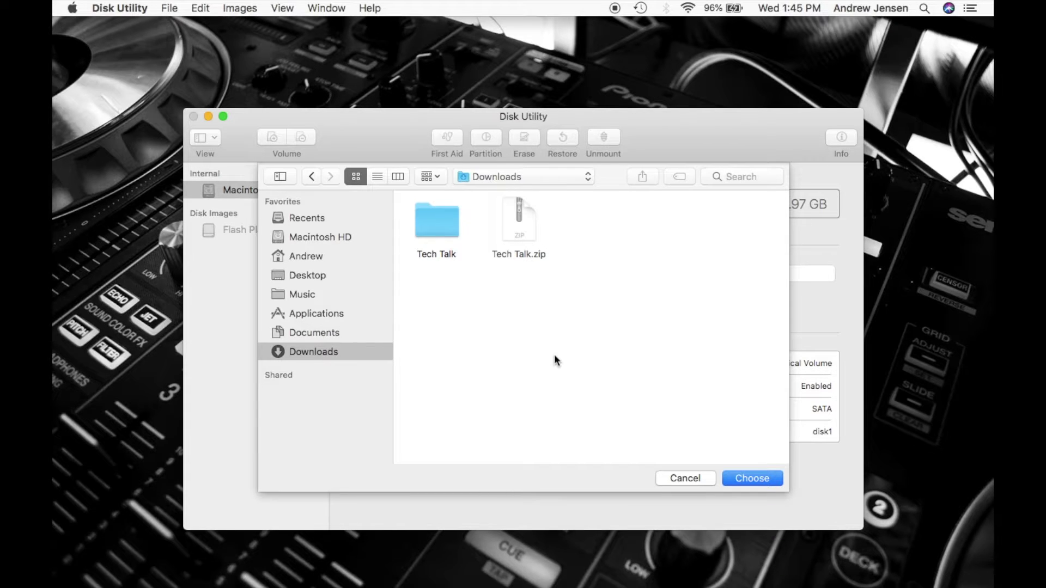
{"action": "left_click", "coordinate": [748, 478]}
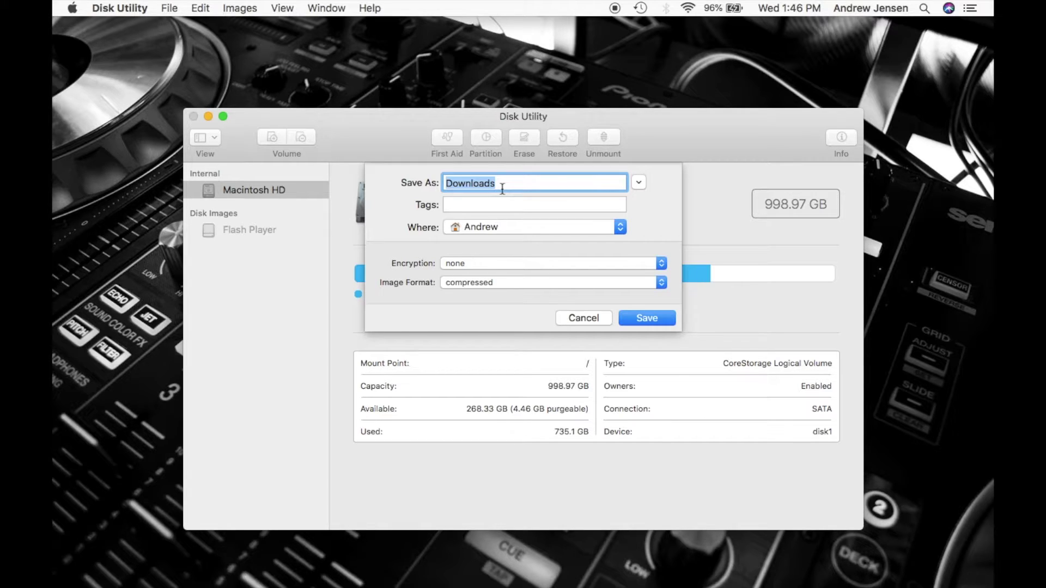
- Name the image 'Tech Talk' and set its save location to Downloads
{"action": "type", "text": "Tech Talk"}
{"action": "left_click", "coordinate": [480, 228]}
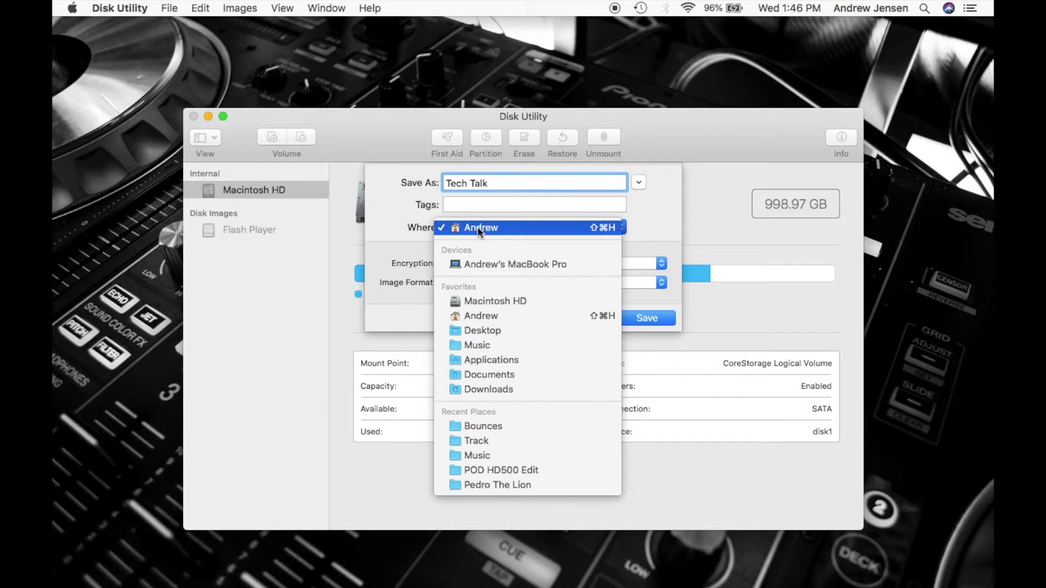
{"action": "left_click", "coordinate": [502, 388]}
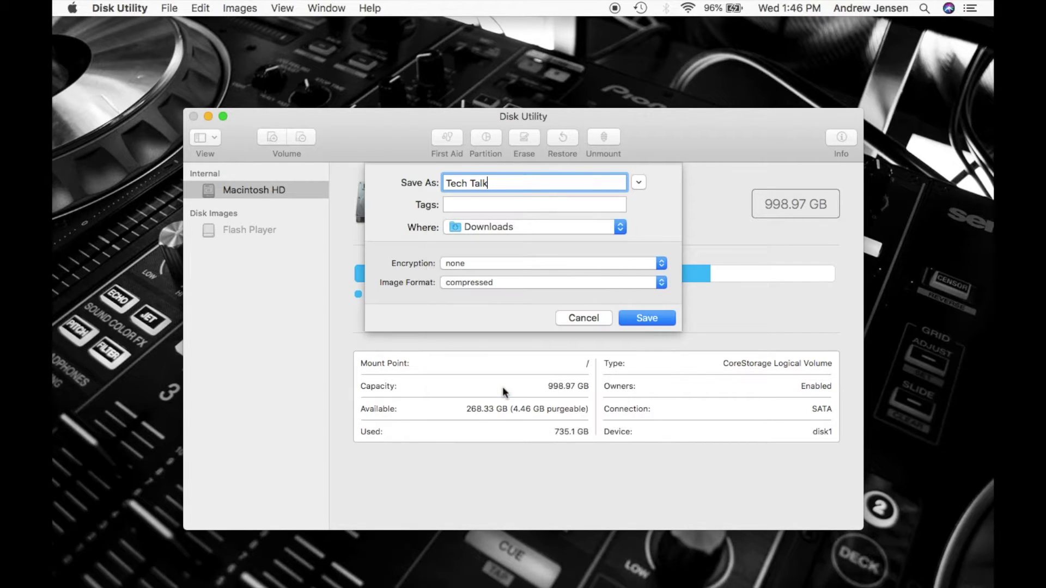
- Apply 128-bit AES encryption and enter and verify the image password
{"action": "left_click", "coordinate": [470, 263]}
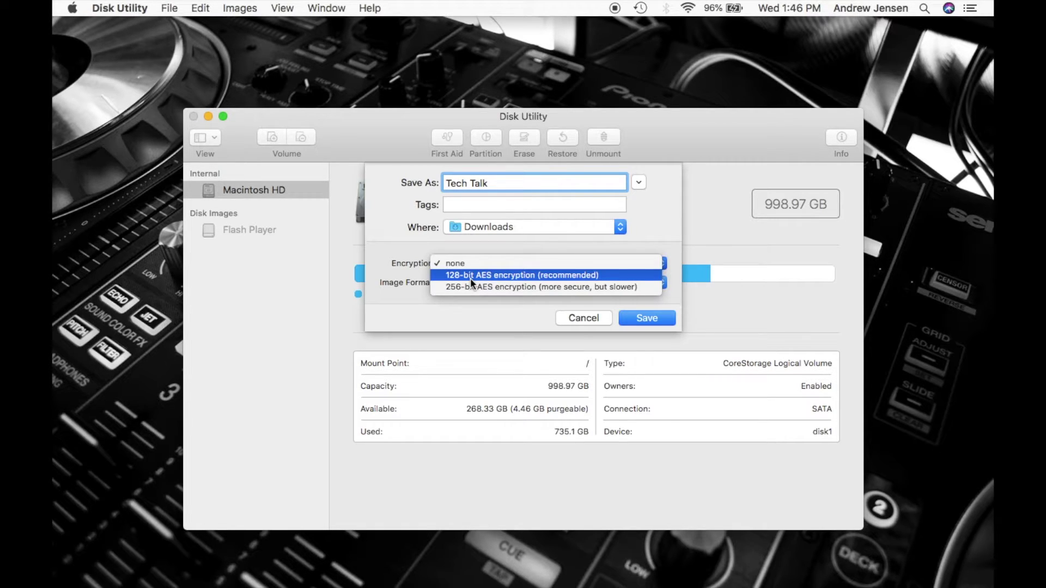
{"action": "left_click", "coordinate": [470, 288]}
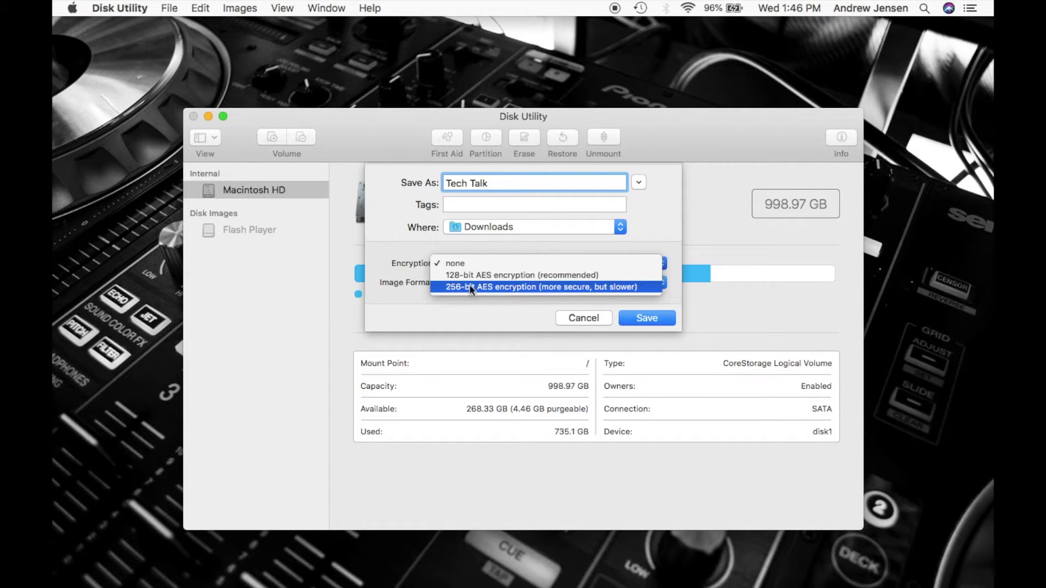
{"action": "left_click", "coordinate": [469, 276]}
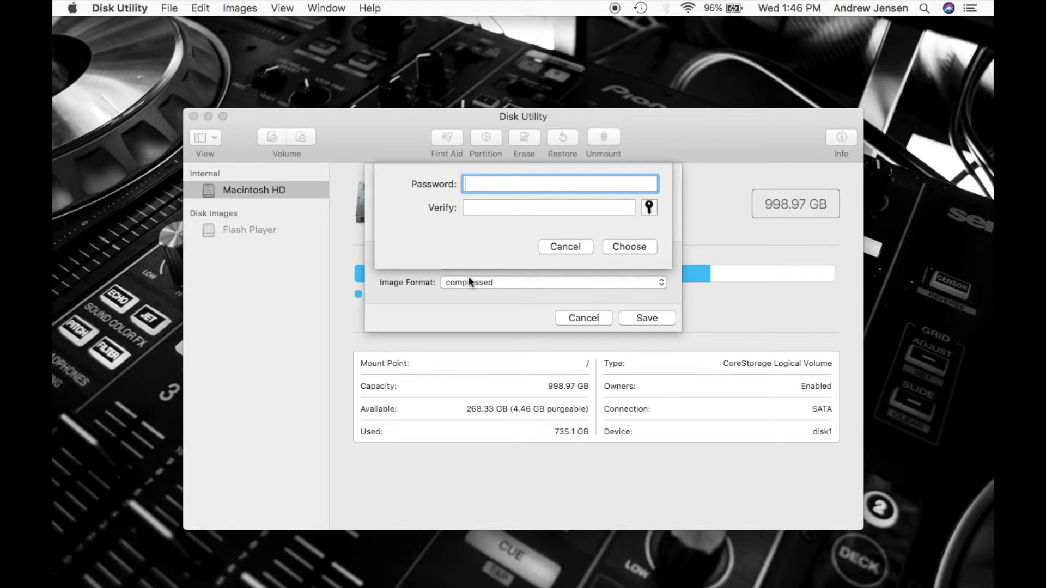
{"action": "type", "text": "*********"}
{"action": "left_click", "coordinate": [480, 211]}
{"action": "type", "text": "********"}
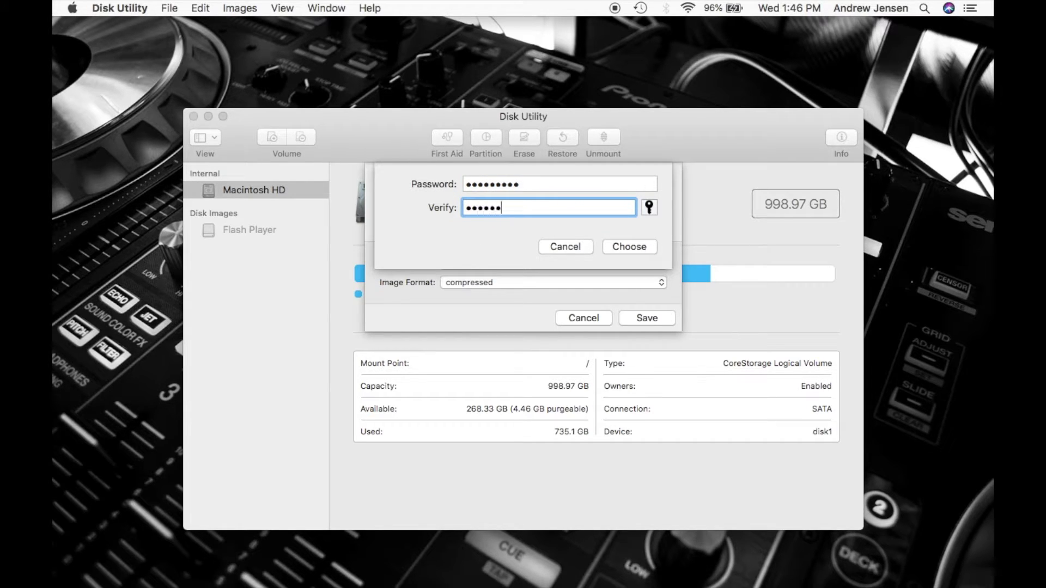
{"action": "type", "text": "*"}
{"action": "left_click", "coordinate": [625, 247]}
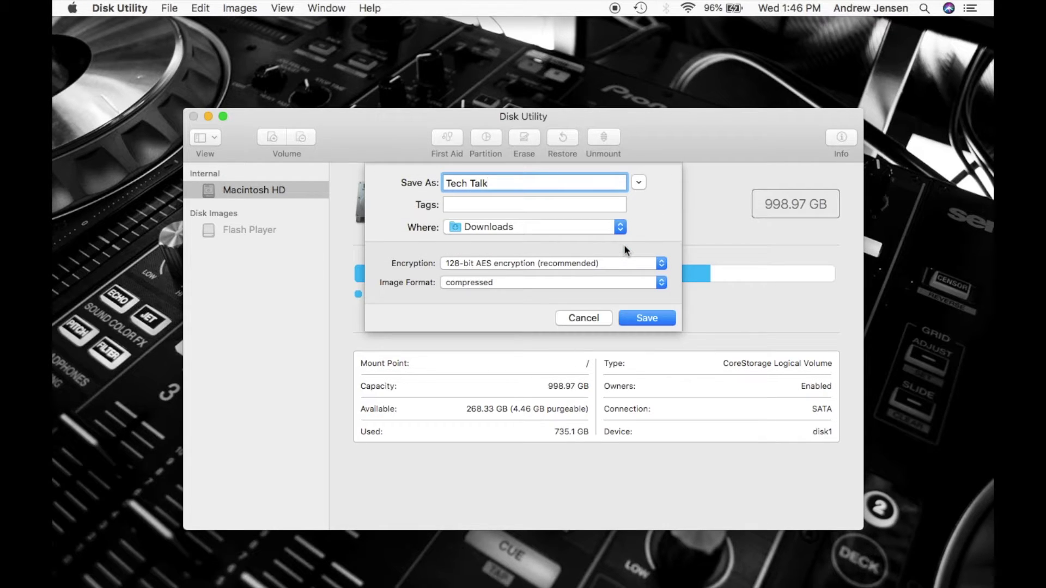
- Set the image format to read/write, save Tech Talk.dmg, and dismiss the completion notice
{"action": "left_click", "coordinate": [570, 282]}
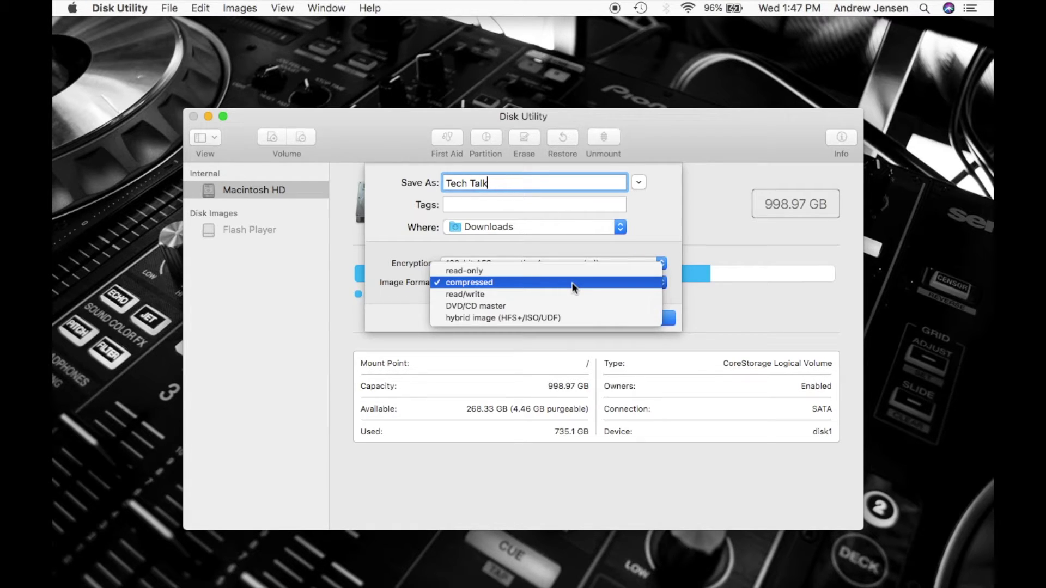
{"action": "left_click", "coordinate": [572, 295]}
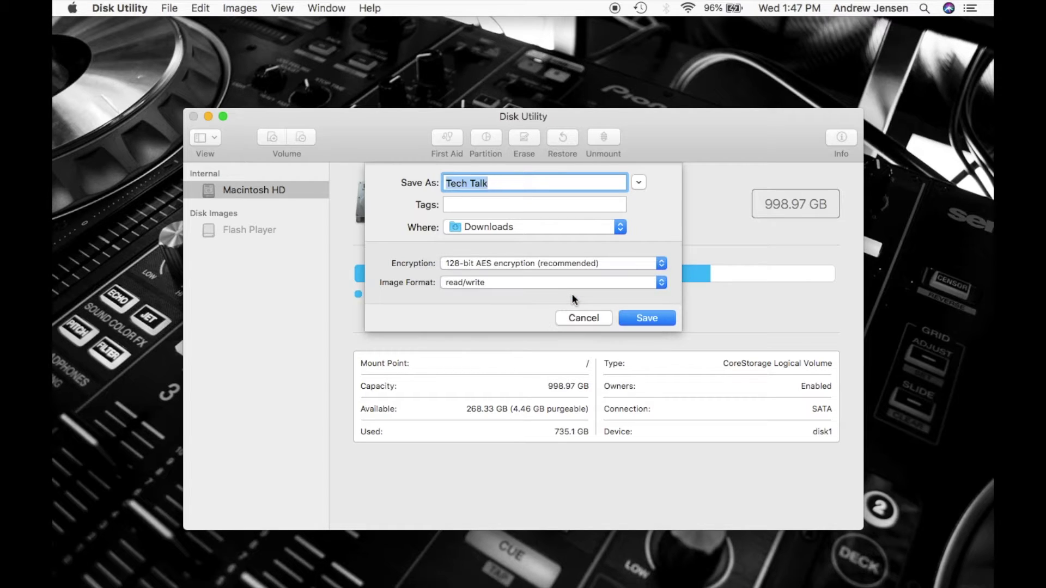
{"action": "left_click", "coordinate": [557, 283]}
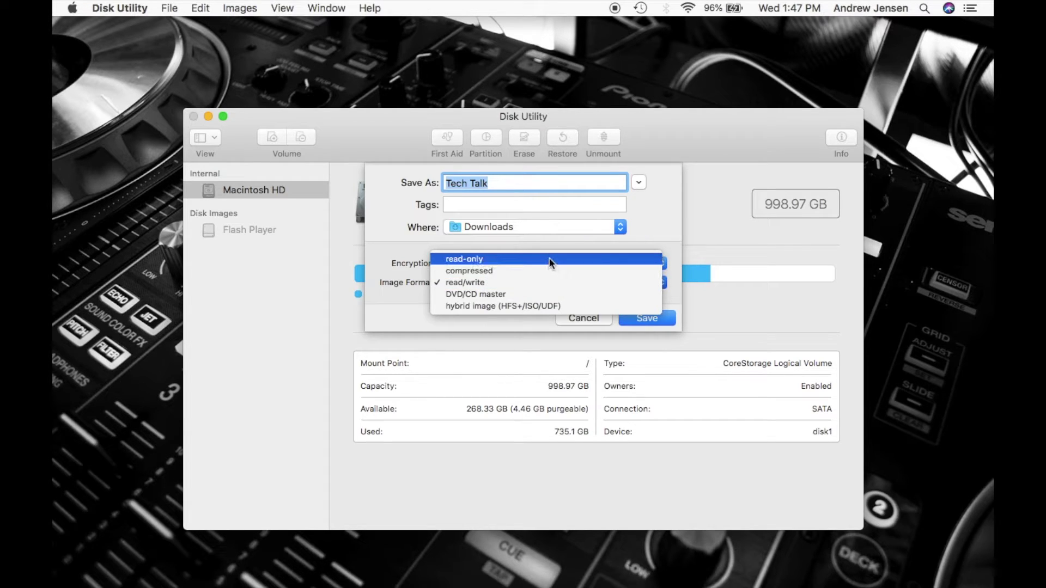
{"action": "left_click", "coordinate": [549, 259]}
{"action": "left_click", "coordinate": [543, 281]}
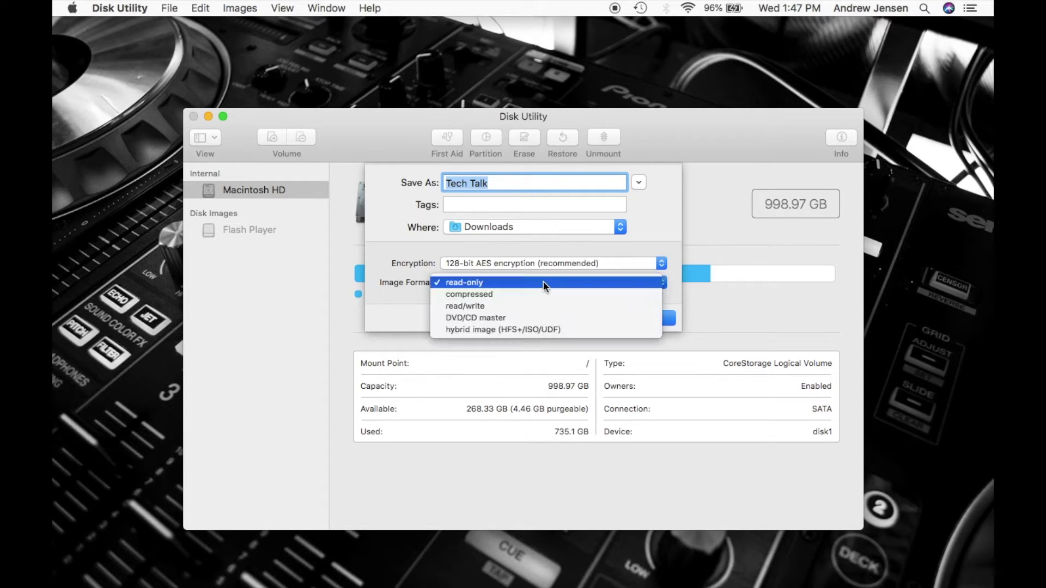
{"action": "left_click", "coordinate": [538, 304]}
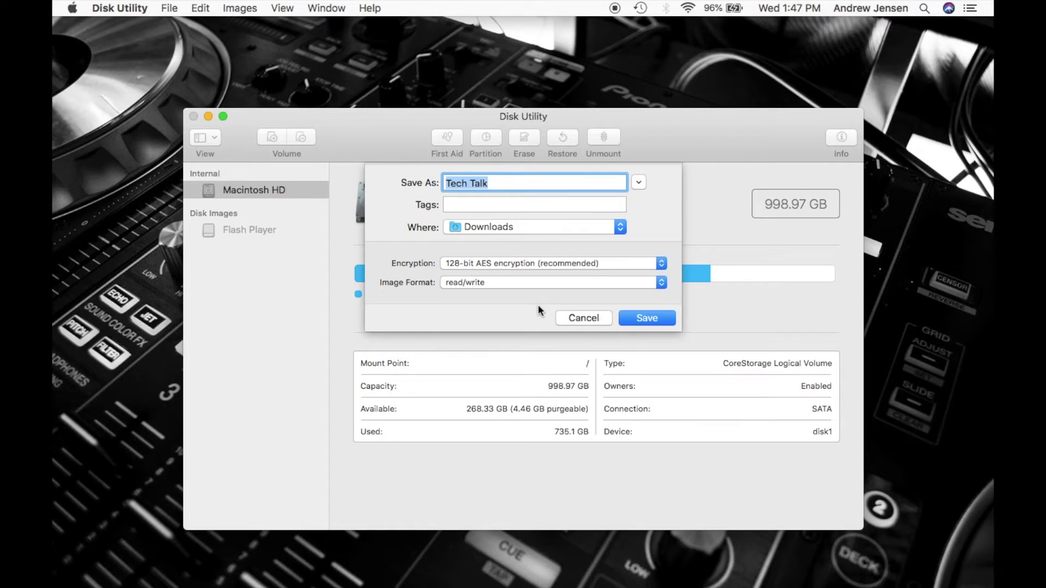
{"action": "left_click", "coordinate": [628, 317]}
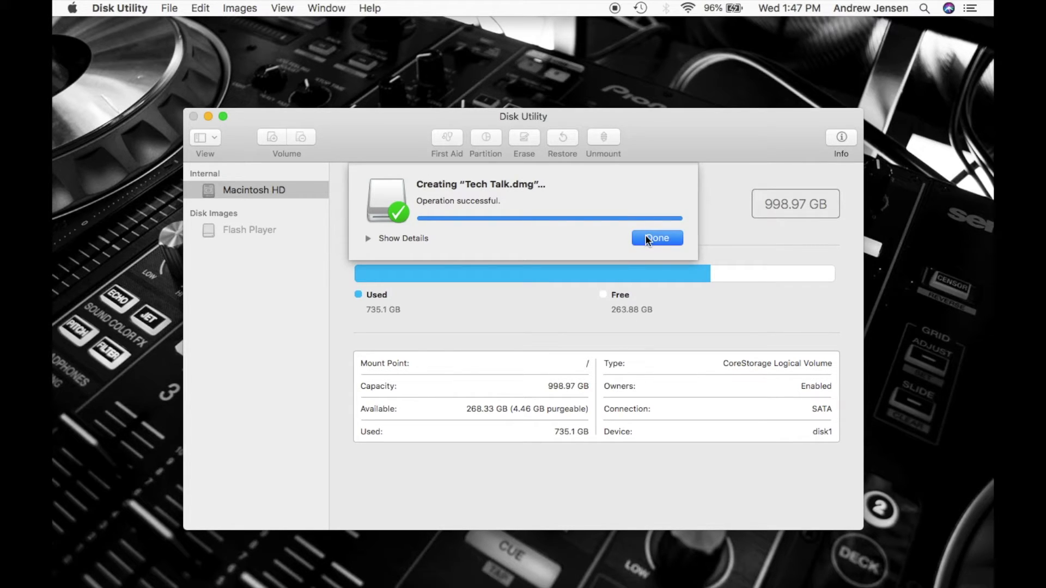
{"action": "left_click", "coordinate": [647, 239]}
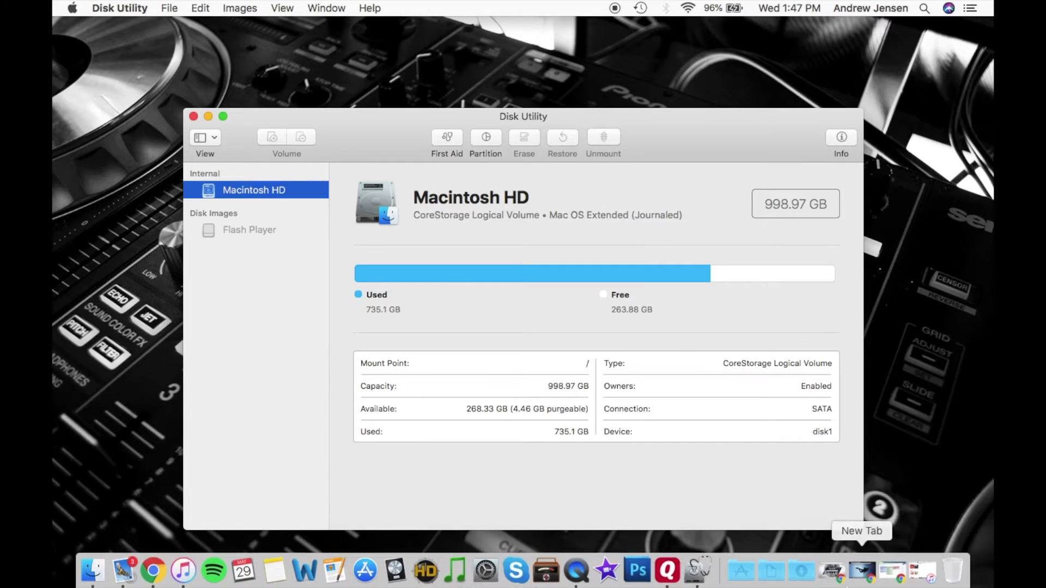
- Open Tech Talk.dmg from the Downloads folder in Finder
{"action": "left_click", "coordinate": [801, 569]}
{"action": "left_click", "coordinate": [854, 476]}
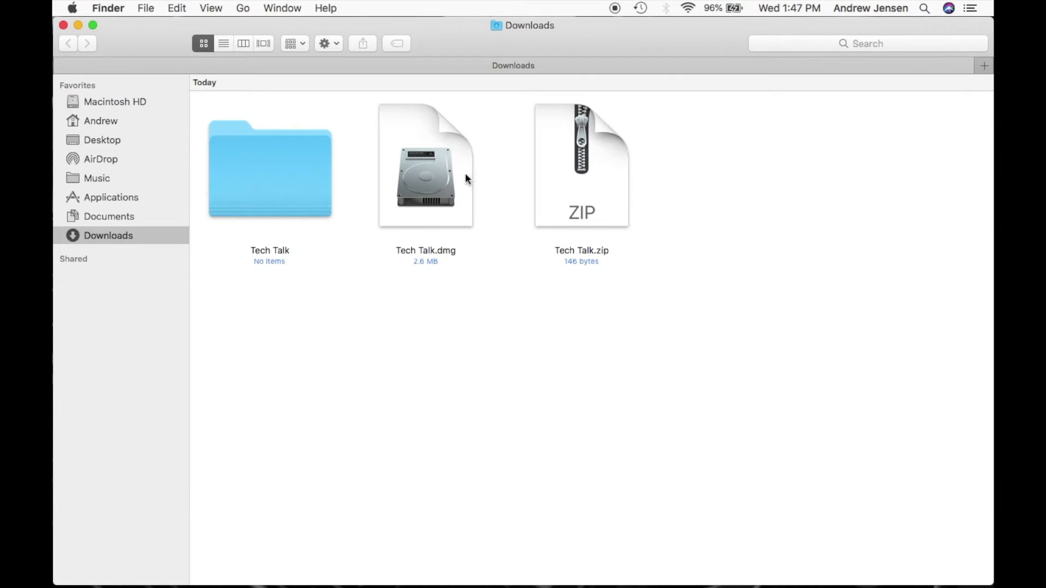
{"action": "left_click", "coordinate": [431, 135]}
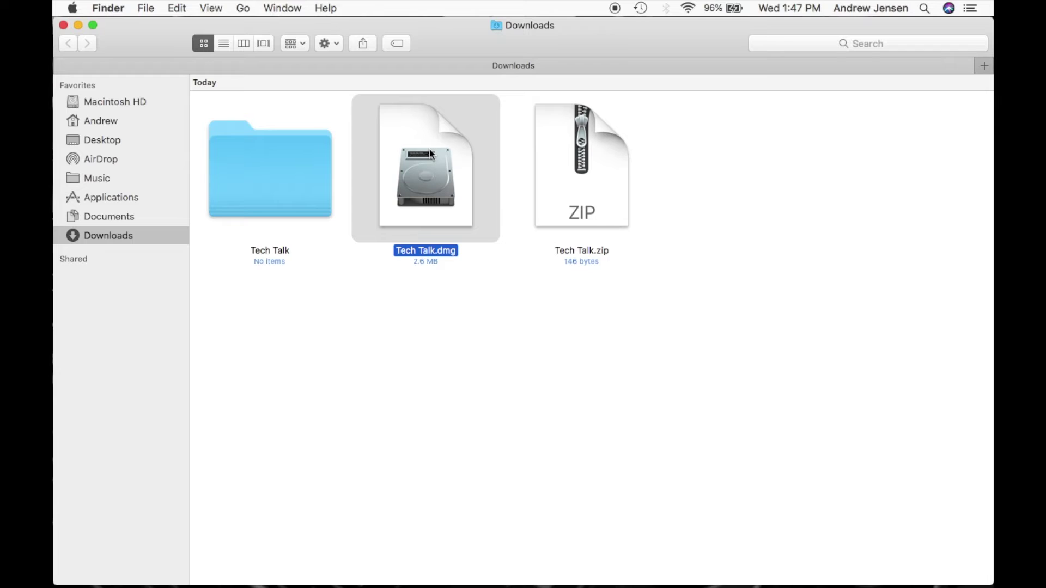
{"action": "double_click", "coordinate": [430, 154]}
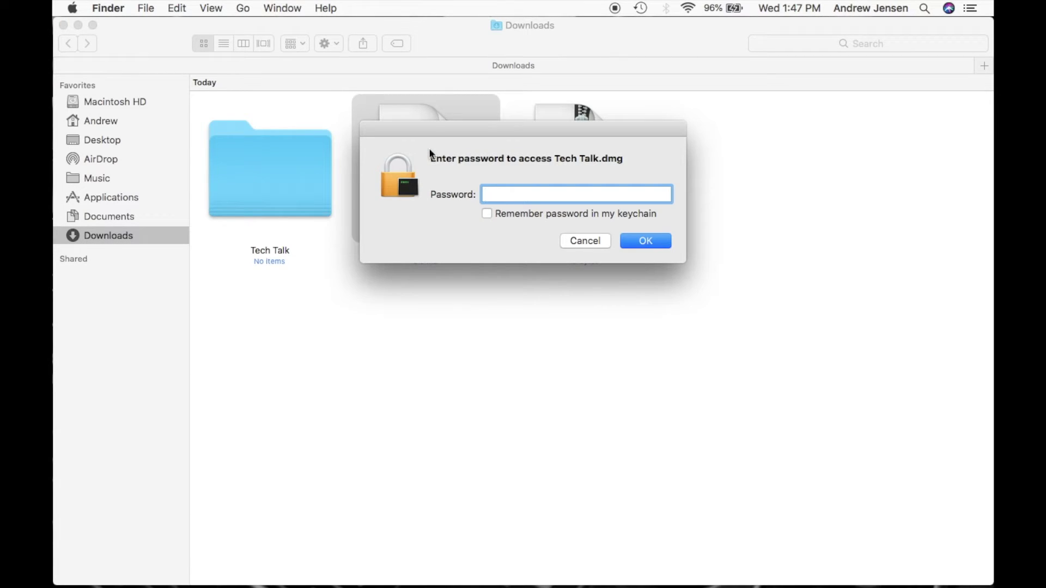
- Enter the image password to mount it and view its Tech Talk folder and Tech Talk.zip
{"action": "type", "text": "*********"}
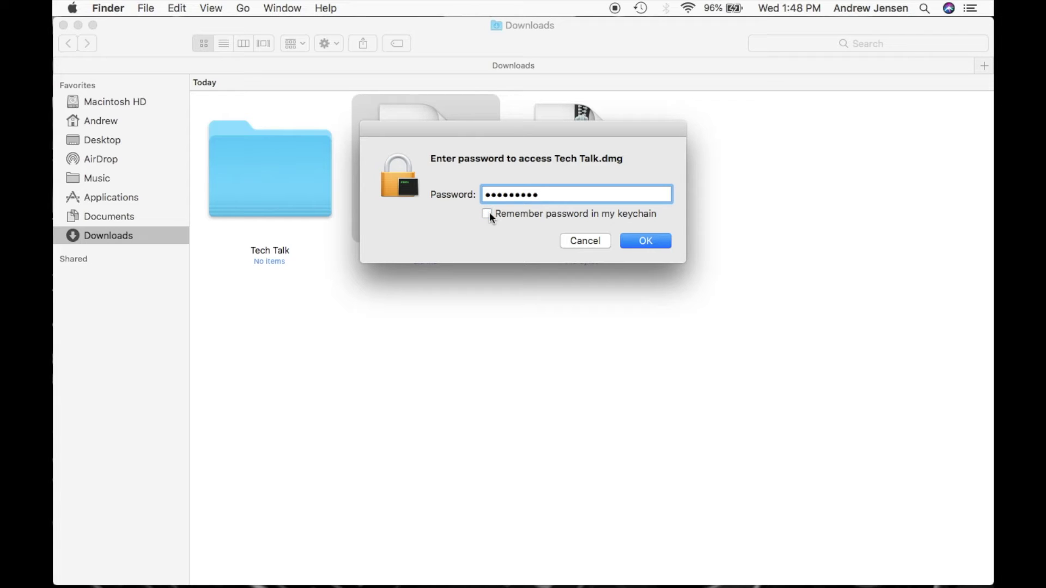
{"action": "left_click", "coordinate": [646, 241]}
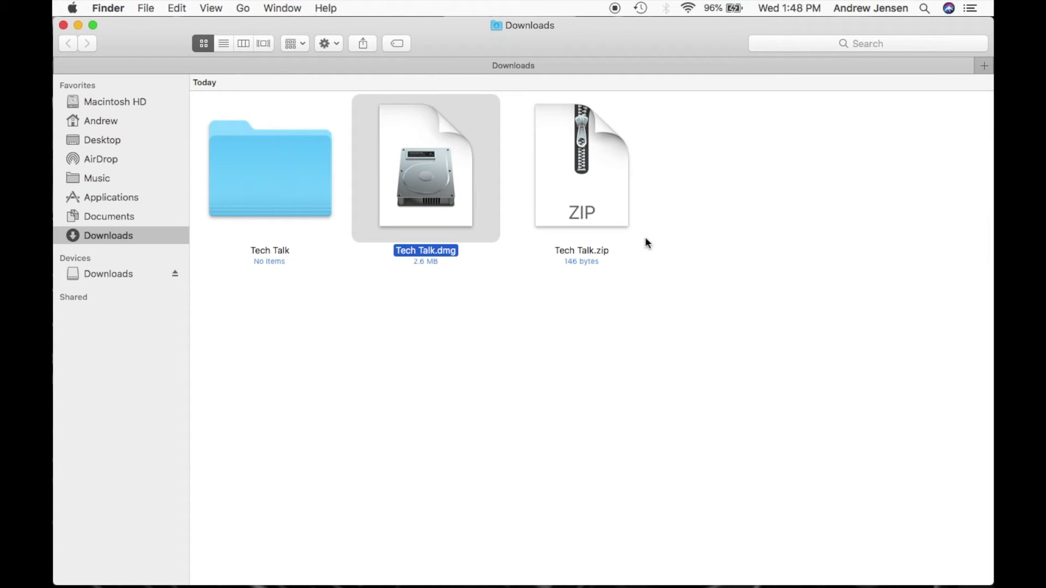
{"action": "left_click", "coordinate": [123, 279]}
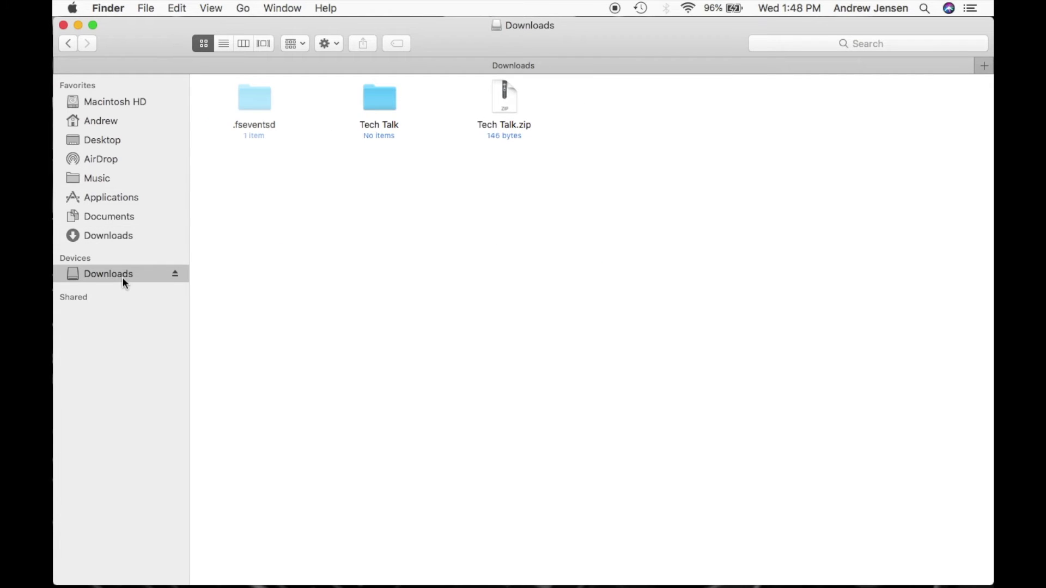
{"action": "double_click", "coordinate": [384, 99]}
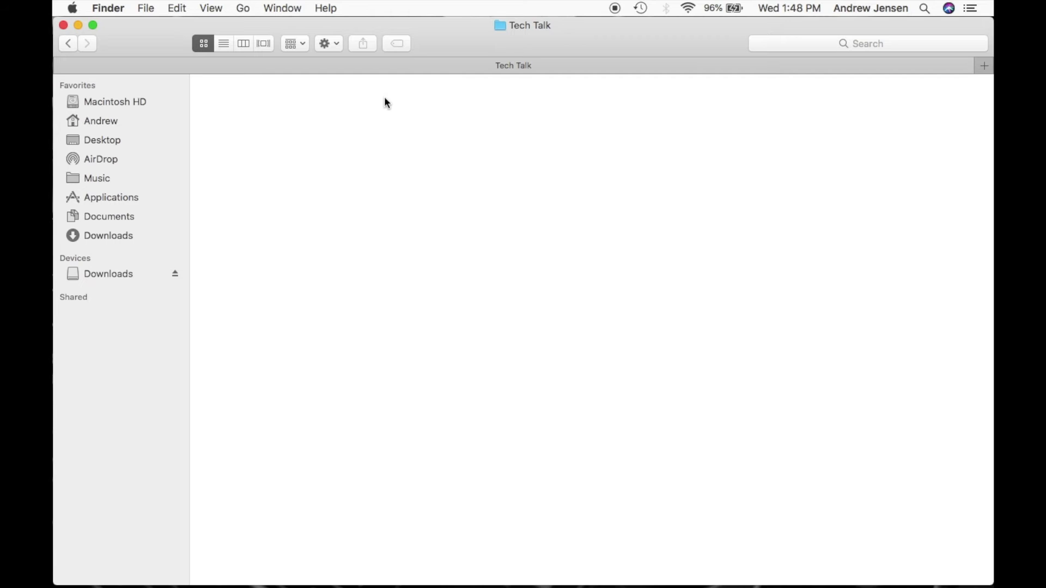
{"action": "left_click", "coordinate": [69, 44]}
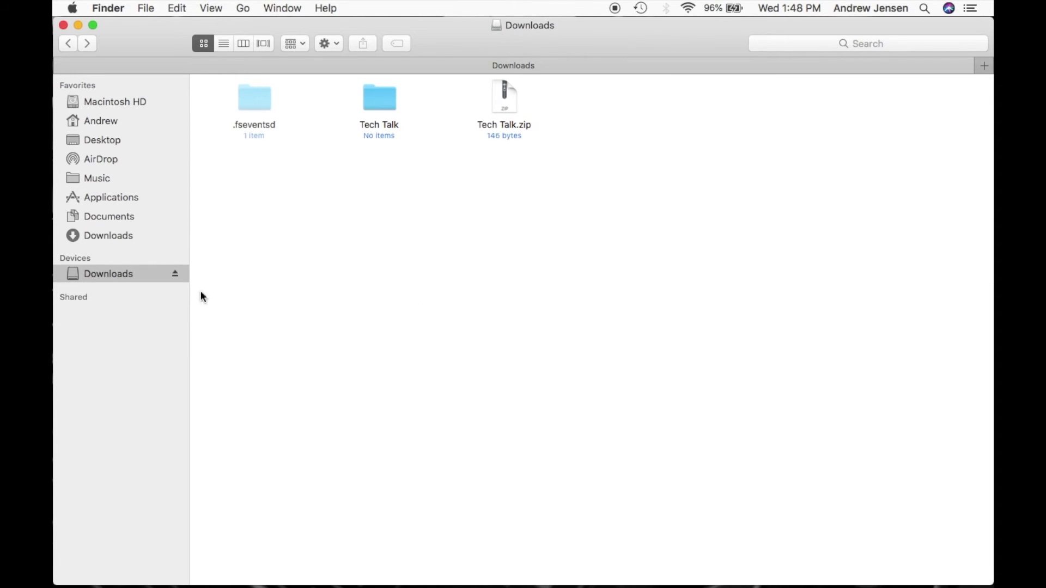
{"action": "left_click", "coordinate": [174, 274]}
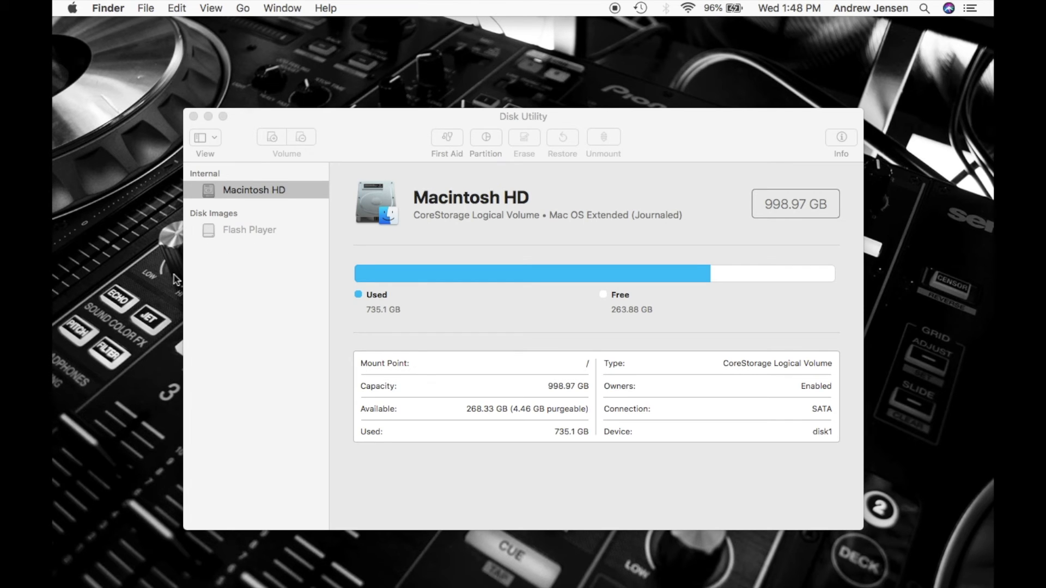
- Reopen Tech Talk.dmg from Downloads in a new Finder window, bringing up its password prompt
{"action": "mouse_move", "coordinate": [124, 579]}
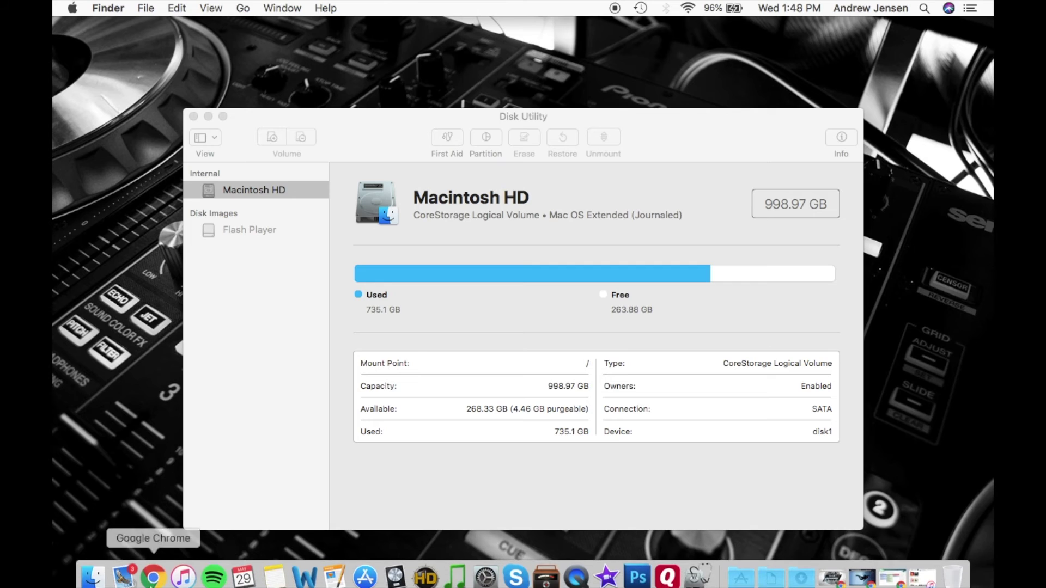
{"action": "left_click", "coordinate": [90, 572]}
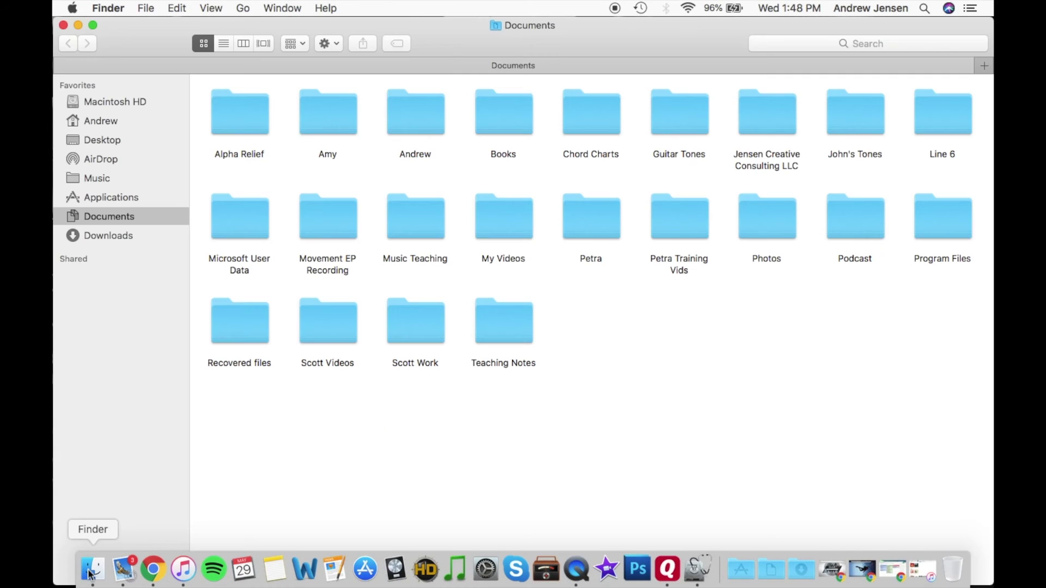
{"action": "left_click", "coordinate": [99, 236]}
{"action": "left_click", "coordinate": [457, 164]}
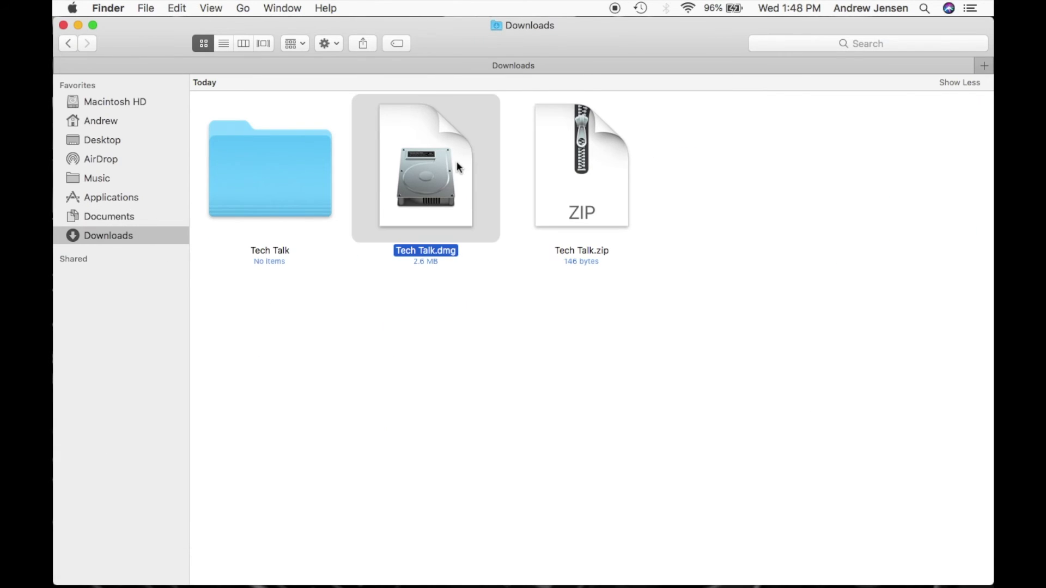
{"action": "double_click", "coordinate": [459, 167]}
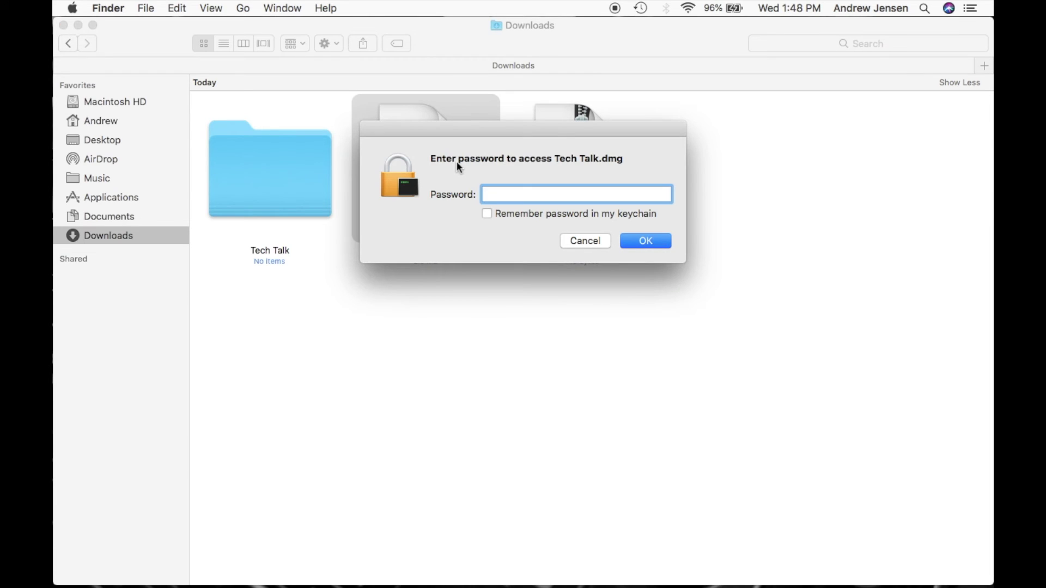